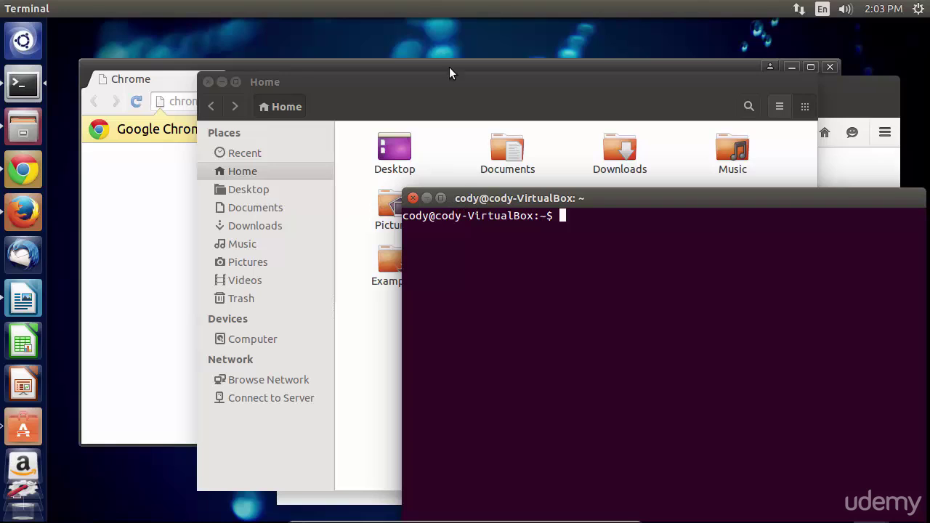
Step: Show the desktop, then restore the Firefox, Chrome, Home folder and terminal windows
{"action": "left_click", "coordinate": [445, 31]}
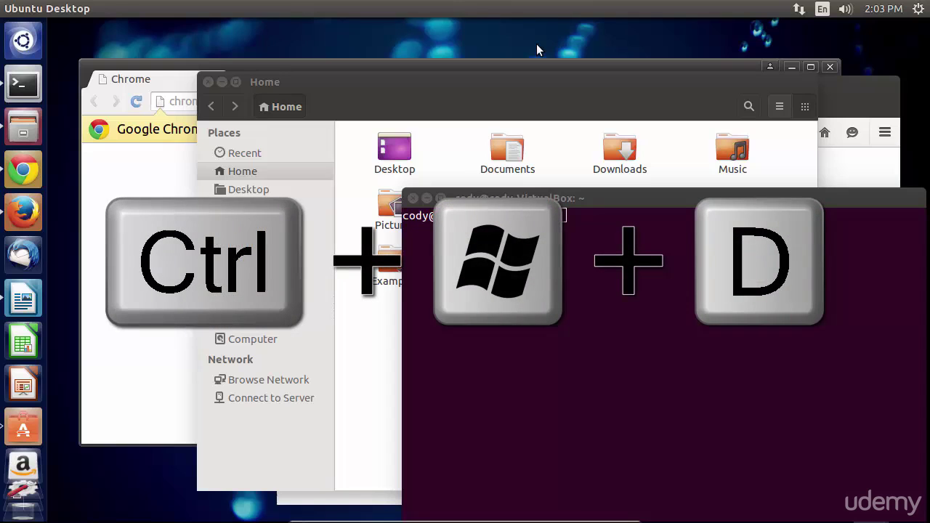
{"action": "key", "text": "ctrl+super+d"}
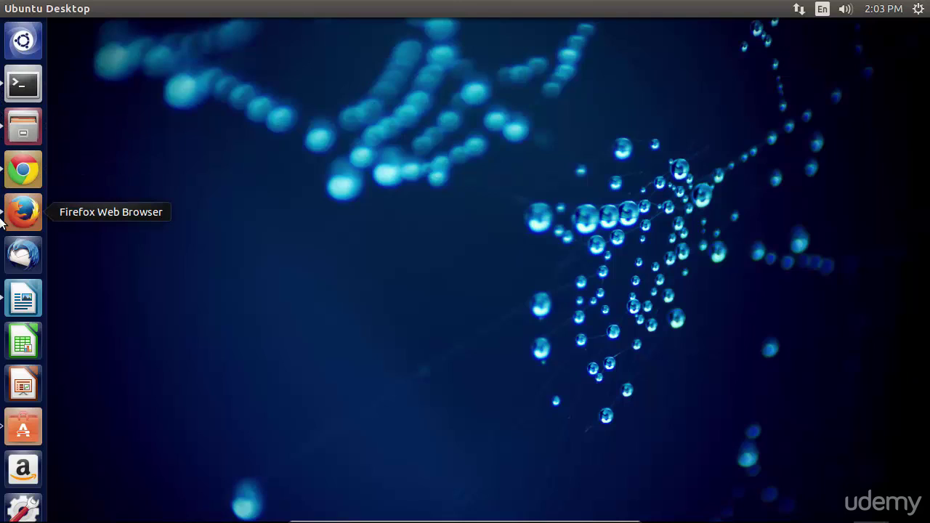
{"action": "left_click", "coordinate": [22, 215]}
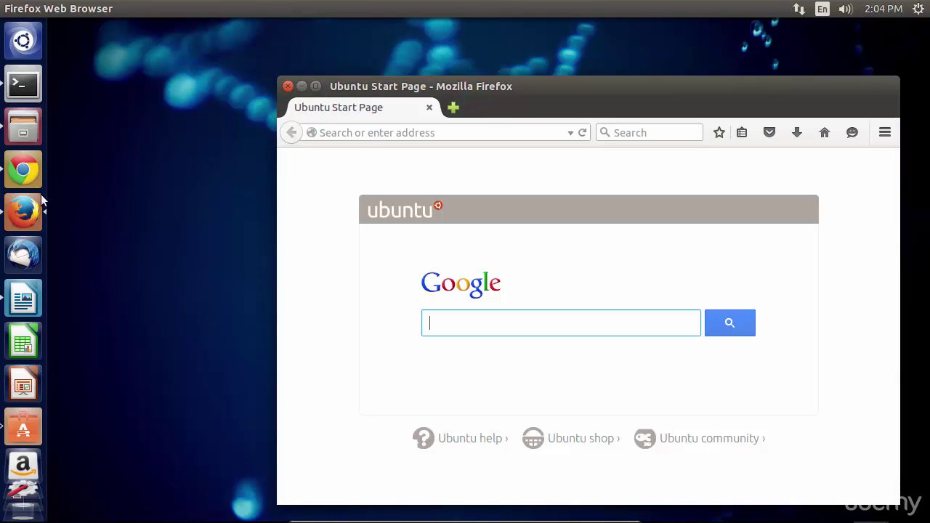
{"action": "left_click", "coordinate": [23, 170]}
{"action": "left_click", "coordinate": [23, 127]}
{"action": "left_click", "coordinate": [23, 93]}
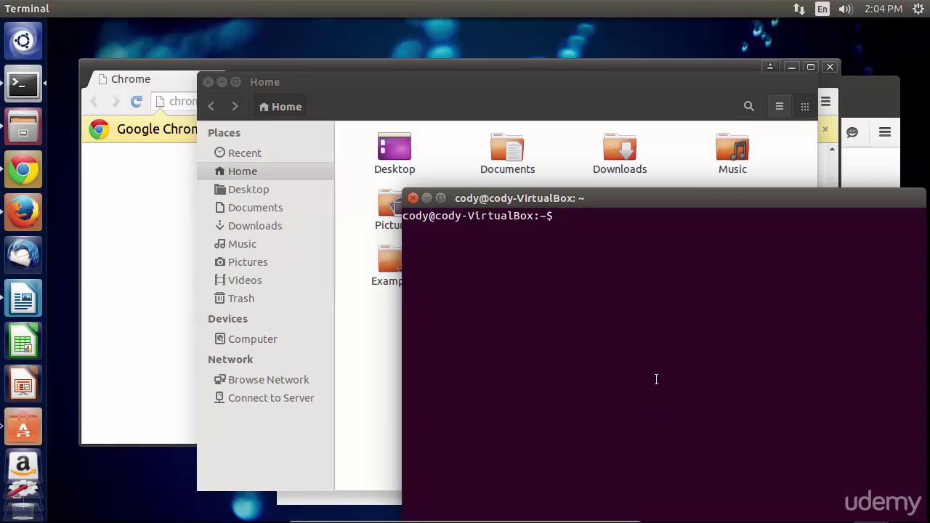
Step: Centre the terminal, copy its Alt+Print window capture to the clipboard, and start a Writer document
{"action": "left_click_drag", "start_coordinate": [700, 199], "coordinate": [524, 137]}
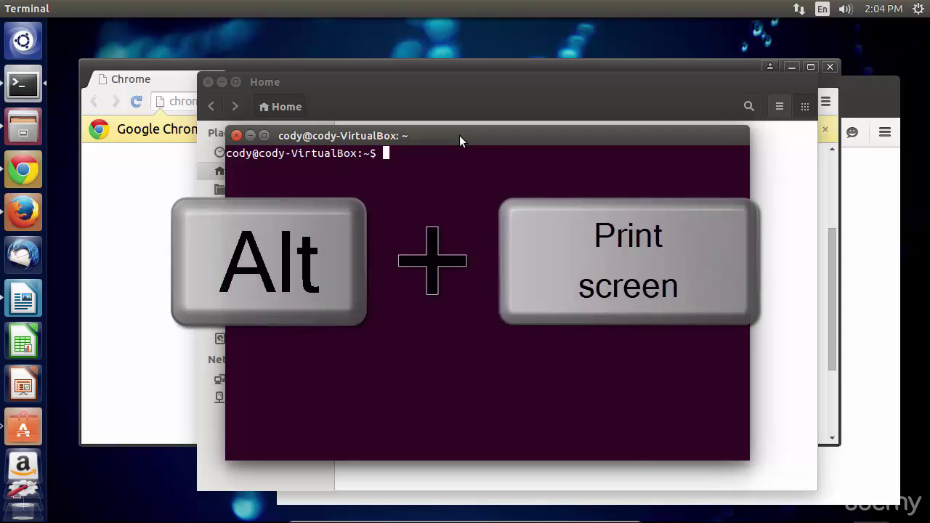
{"action": "key", "text": "alt"}
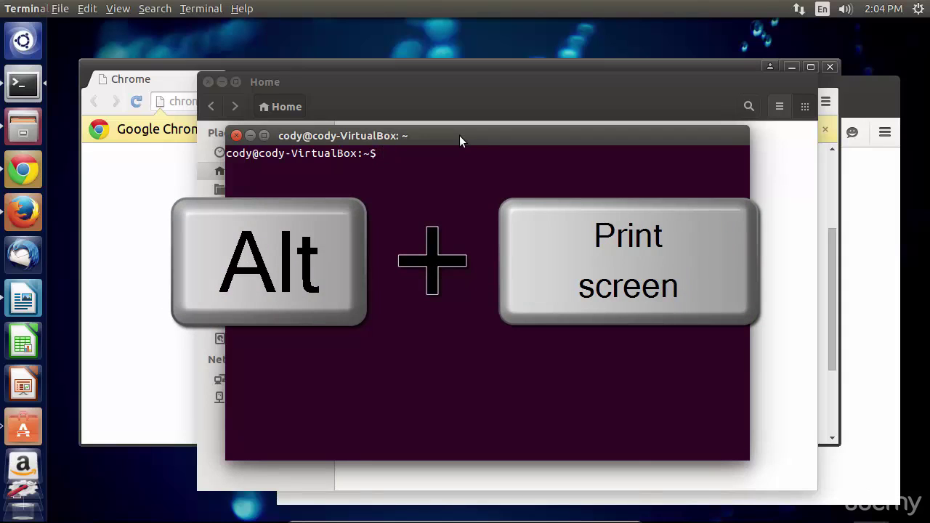
{"action": "key", "text": "alt+Print"}
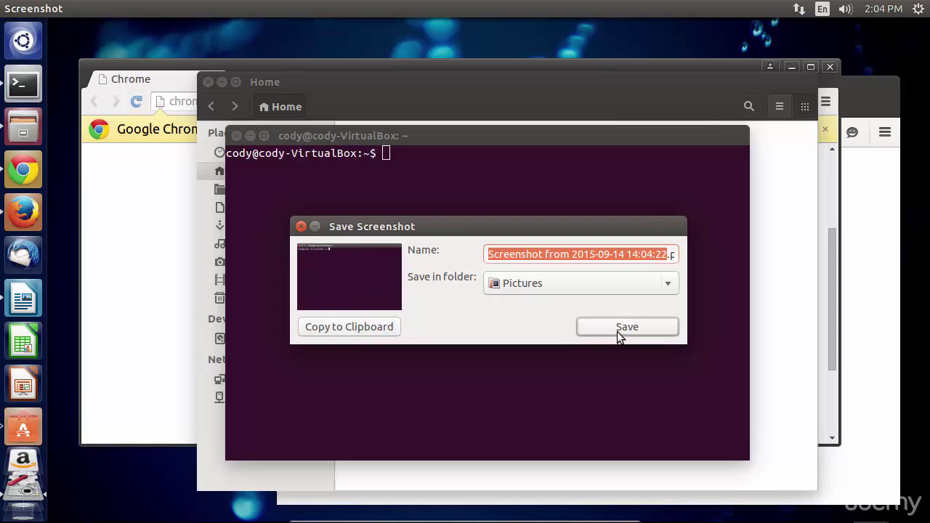
{"action": "left_click", "coordinate": [389, 327]}
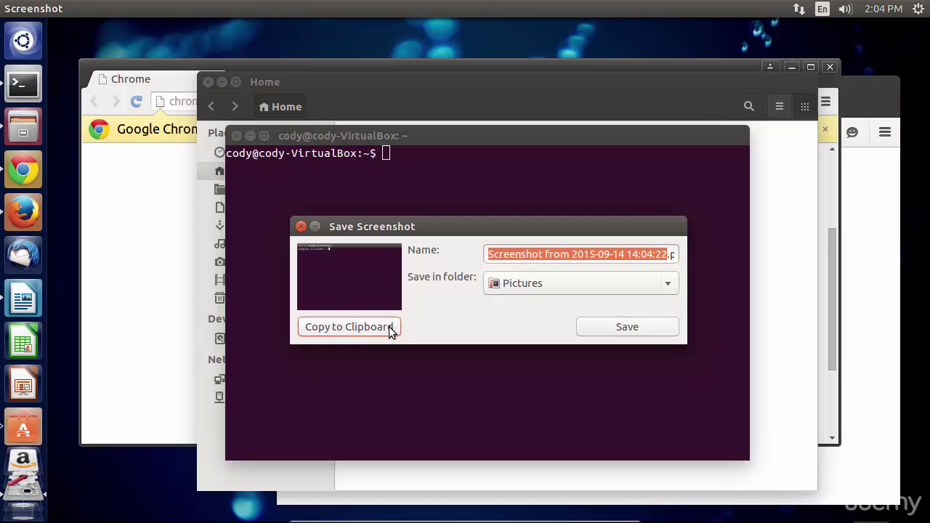
{"action": "left_click", "coordinate": [301, 227]}
{"action": "left_click", "coordinate": [24, 299]}
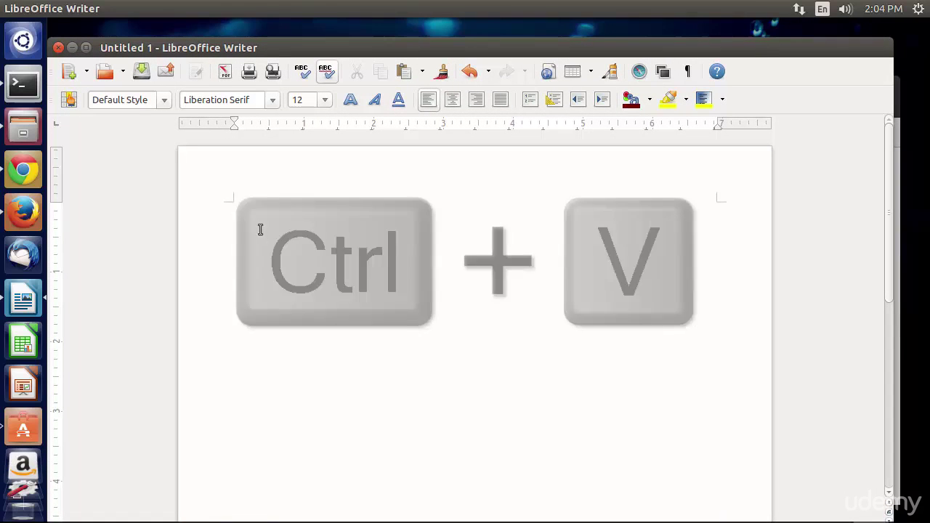
Step: Paste the terminal screenshot into Untitled 1 and scroll down to view it
{"action": "key", "text": "ctrl+v"}
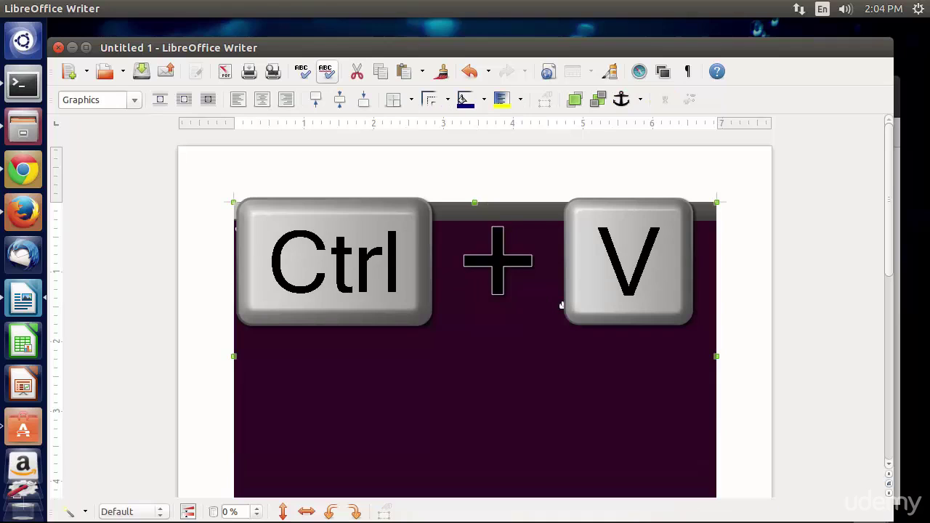
{"action": "scroll", "coordinate": [562, 305], "scroll_direction": "down", "scroll_amount": 1}
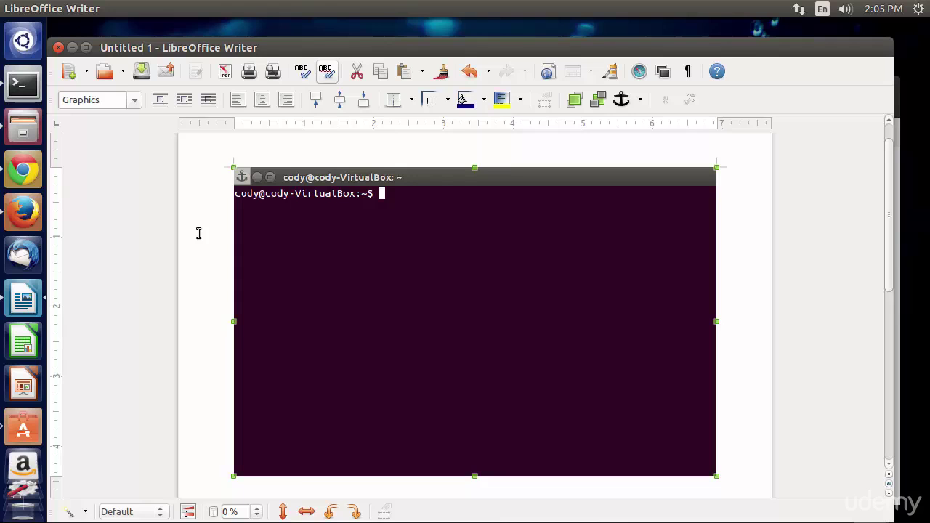
Step: Raise Chrome, Firefox and the terminal, moving the terminal down and to the right
{"action": "left_click", "coordinate": [38, 174]}
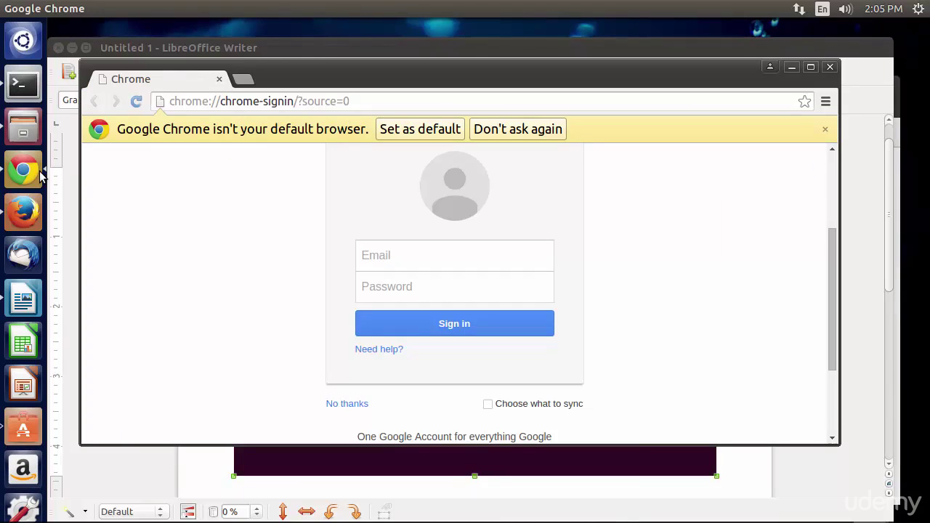
{"action": "left_click", "coordinate": [35, 216]}
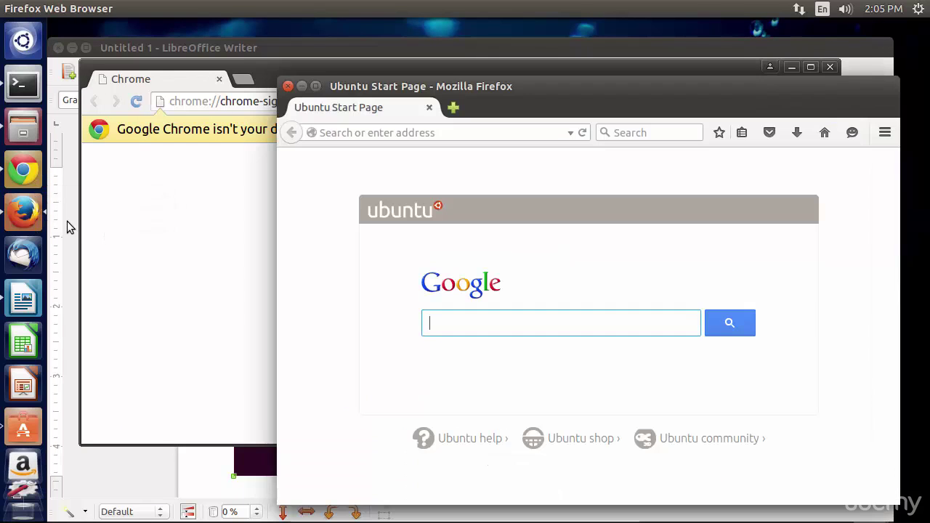
{"action": "left_click", "coordinate": [23, 85]}
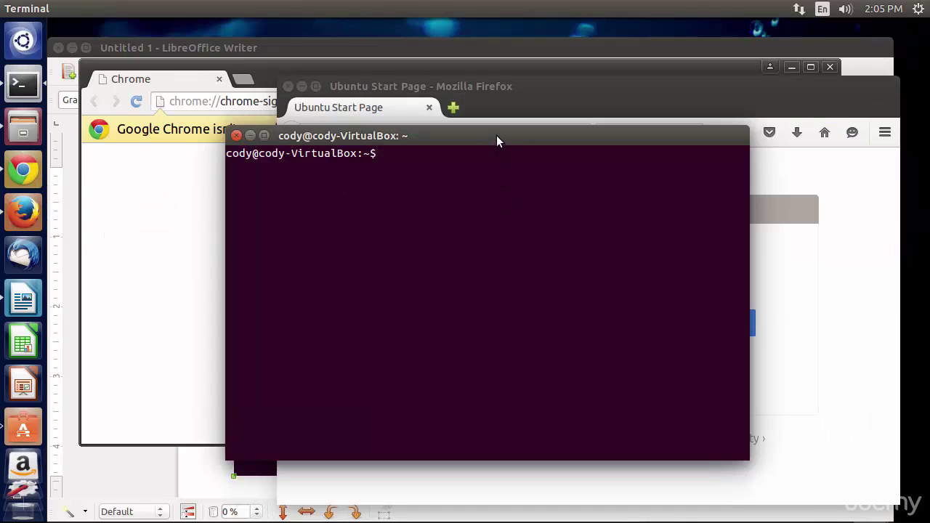
{"action": "left_click_drag", "start_coordinate": [499, 141], "coordinate": [625, 194]}
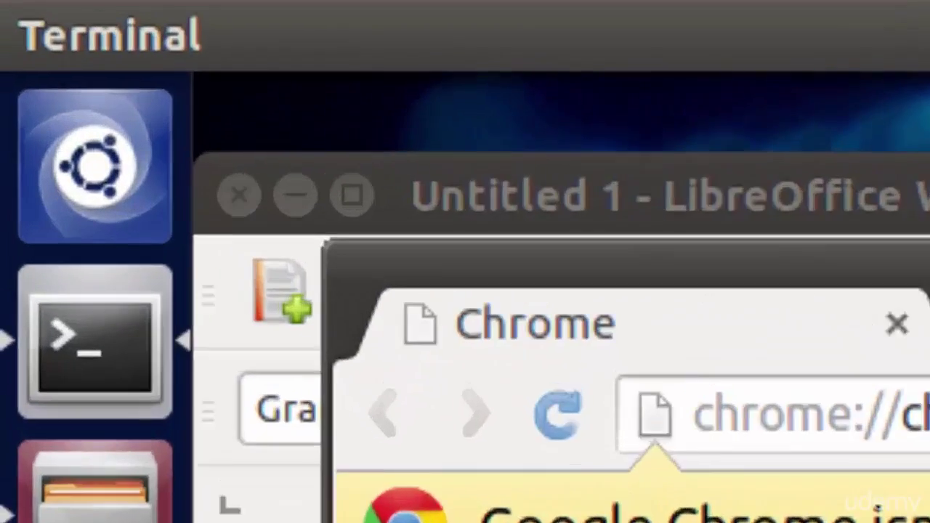
Step: Capture the whole desktop and copy that screenshot to the clipboard
{"action": "left_click", "coordinate": [430, 36]}
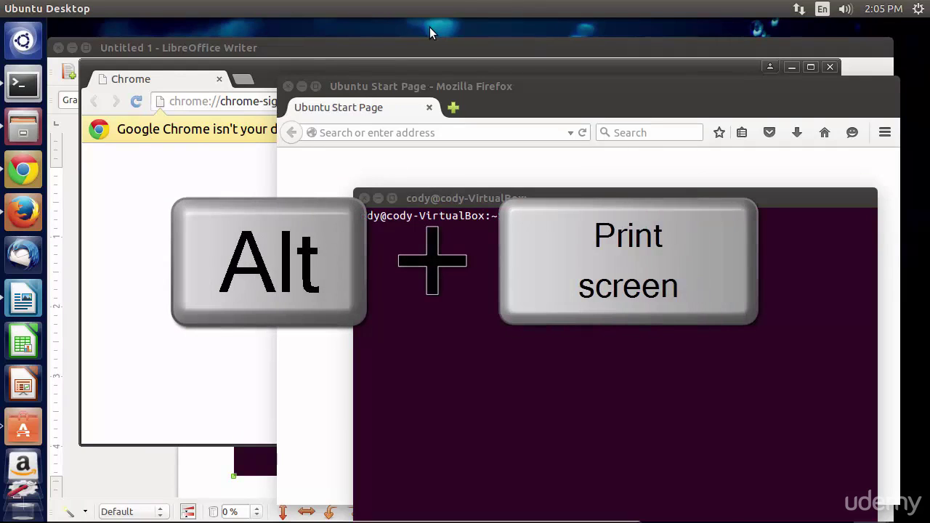
{"action": "key", "text": "alt+Print"}
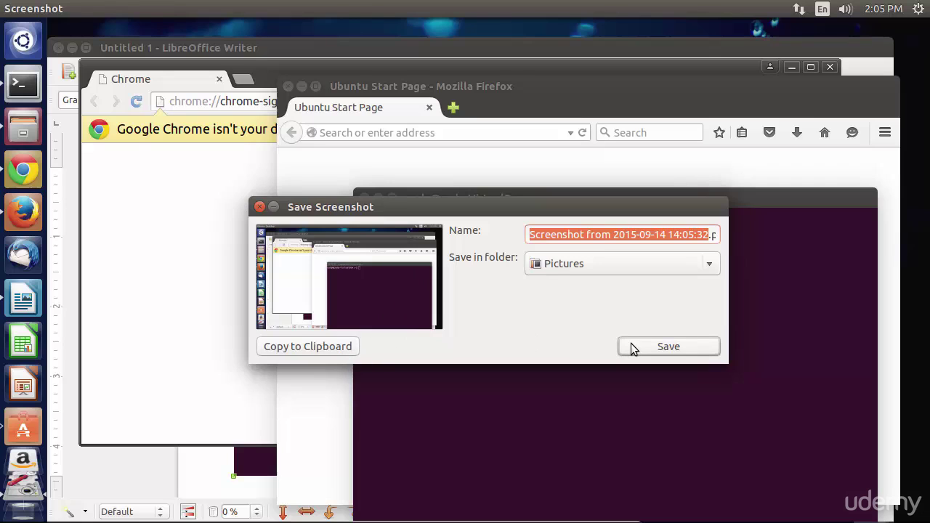
{"action": "left_click", "coordinate": [338, 352]}
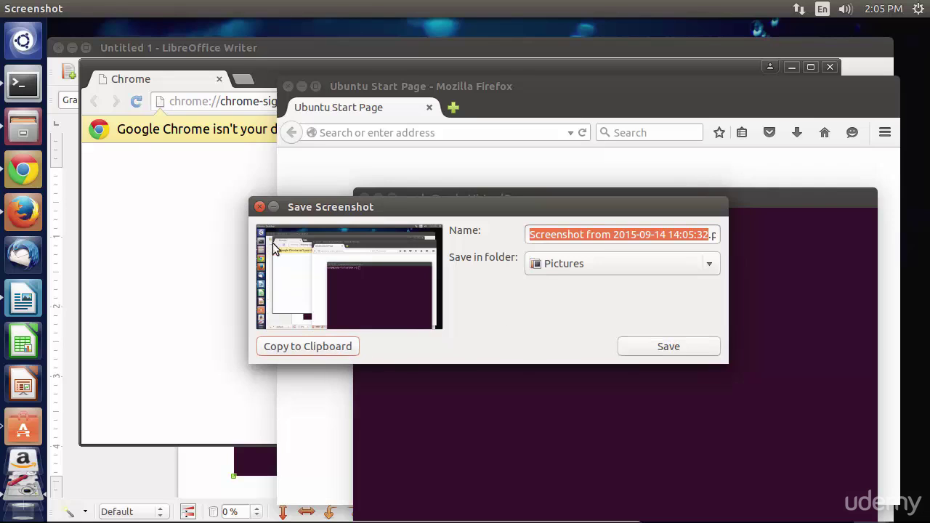
{"action": "left_click", "coordinate": [260, 208]}
Step: Back in Writer, replace the terminal image with the full-desktop screenshot and reposition the window slightly
{"action": "key", "text": "alt+Tab"}
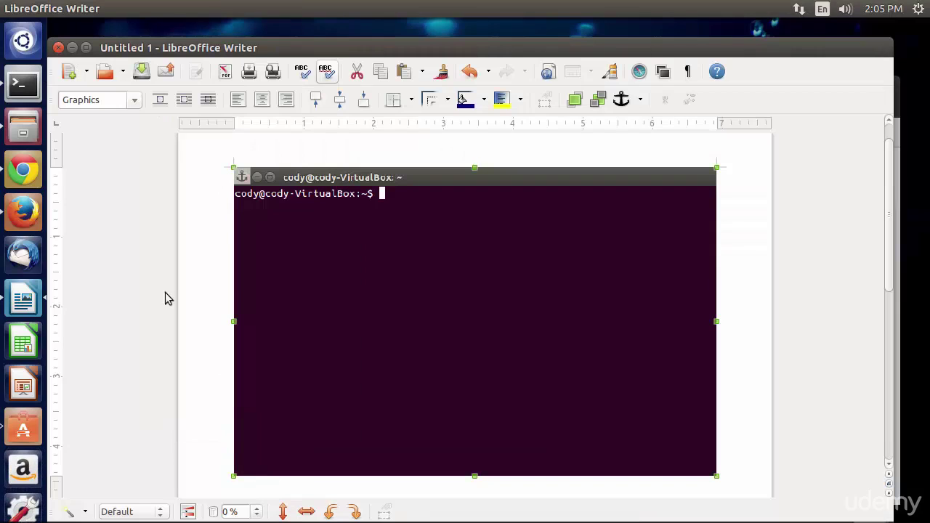
{"action": "key", "text": "Delete"}
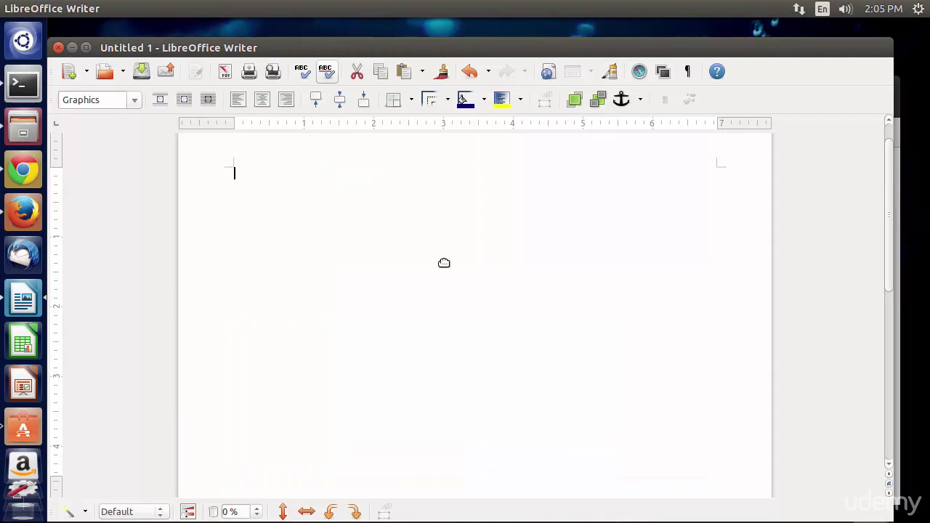
{"action": "key", "text": "ctrl+v"}
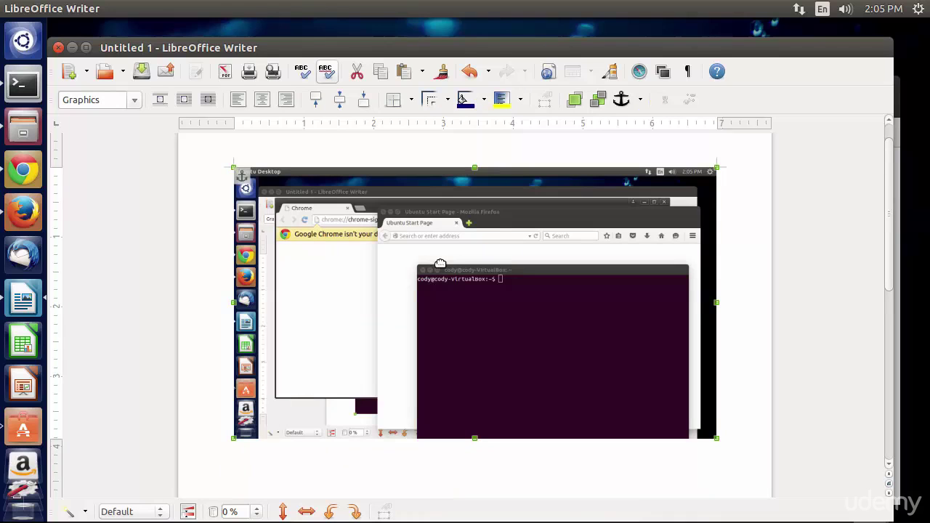
{"action": "left_click_drag", "start_coordinate": [349, 47], "coordinate": [421, 62]}
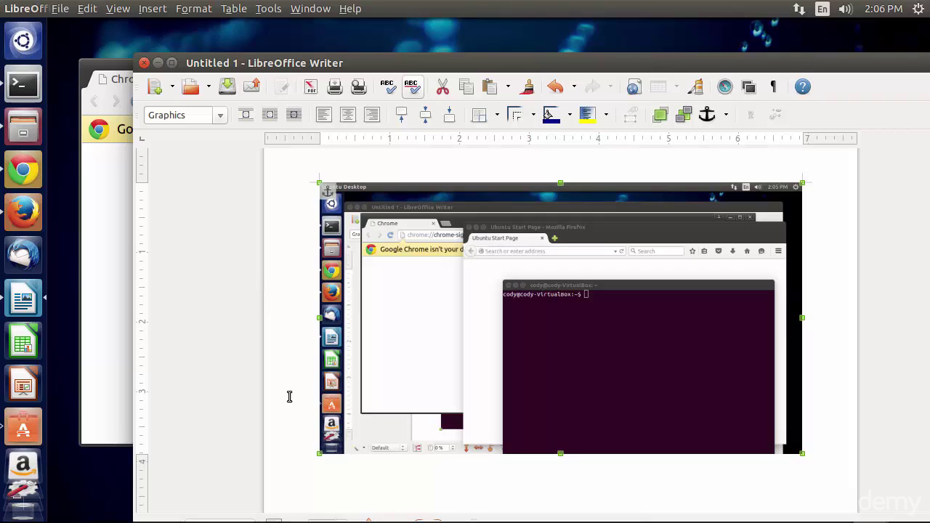
Step: Push the Writer window past the top edge, then reopen a terminal and push it partly off-screen
{"action": "left_click_drag", "start_coordinate": [300, 342], "coordinate": [266, 33]}
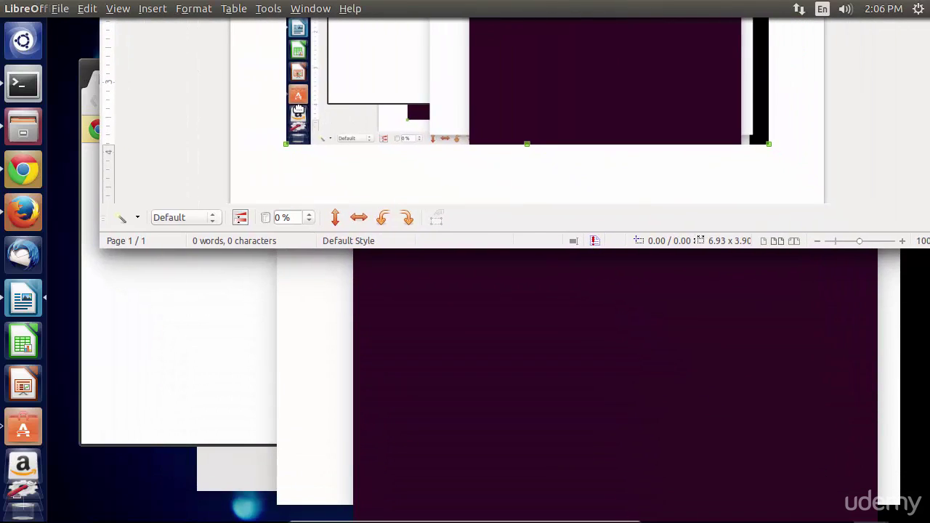
{"action": "left_click_drag", "start_coordinate": [841, 156], "coordinate": [863, 173]}
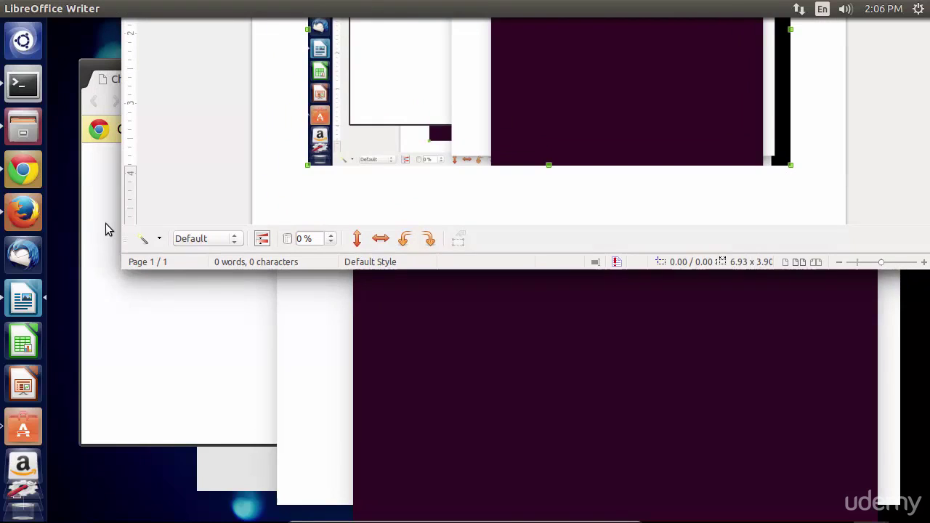
{"action": "key", "text": "ctrl+super+d"}
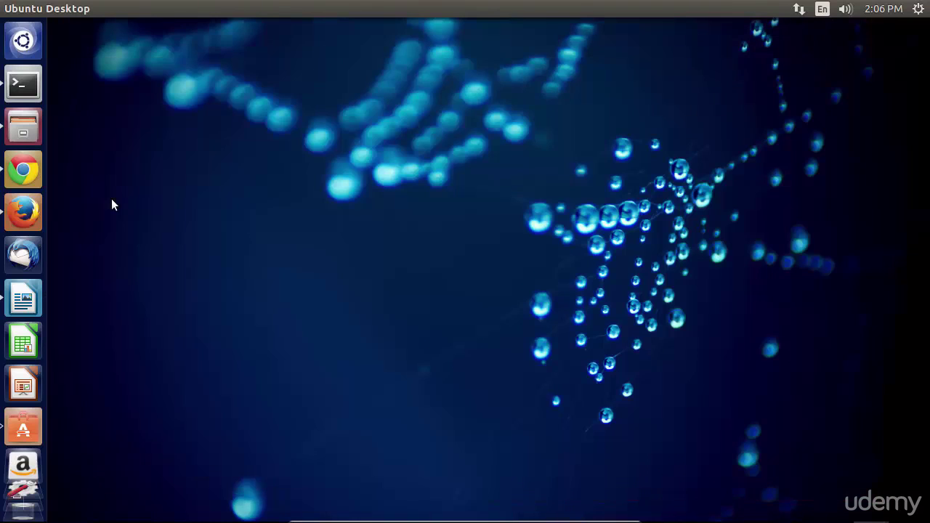
{"action": "left_click", "coordinate": [26, 85]}
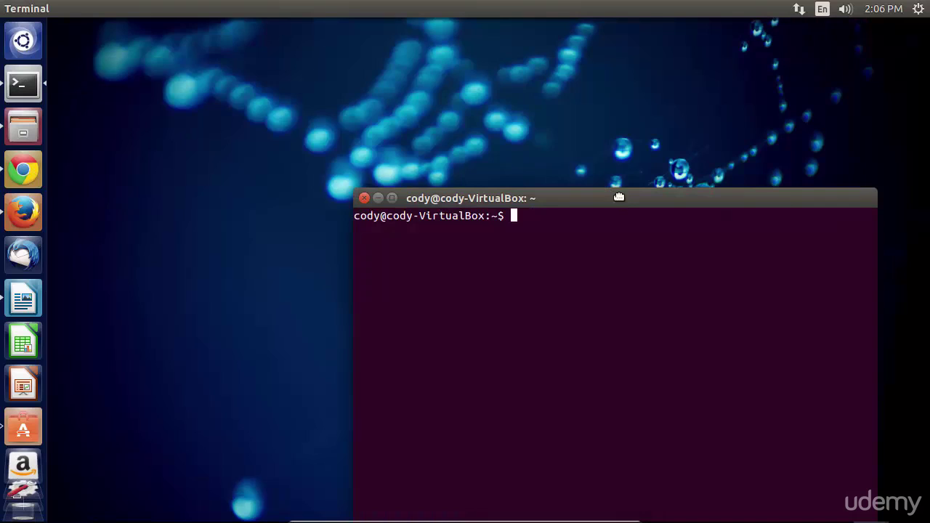
{"action": "left_click_drag", "start_coordinate": [616, 198], "coordinate": [450, 129]}
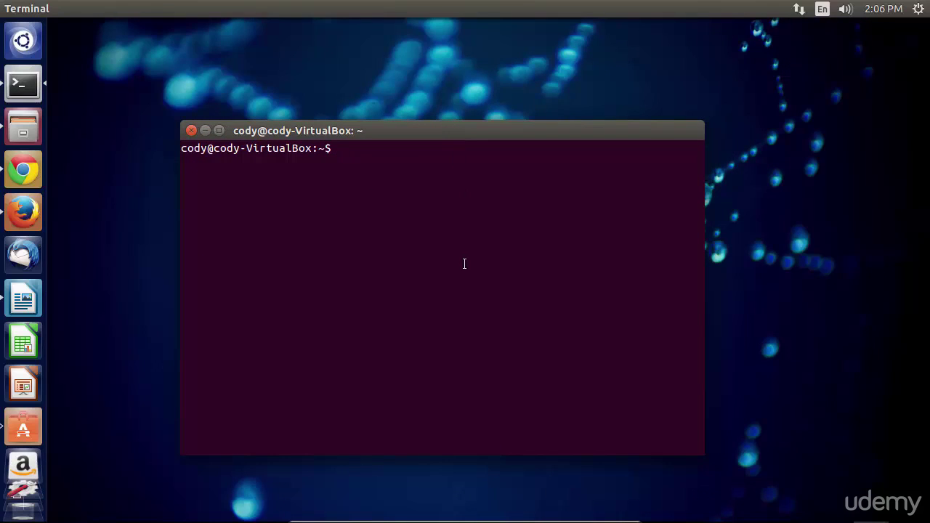
{"action": "left_click_drag", "start_coordinate": [470, 272], "coordinate": [499, 124]}
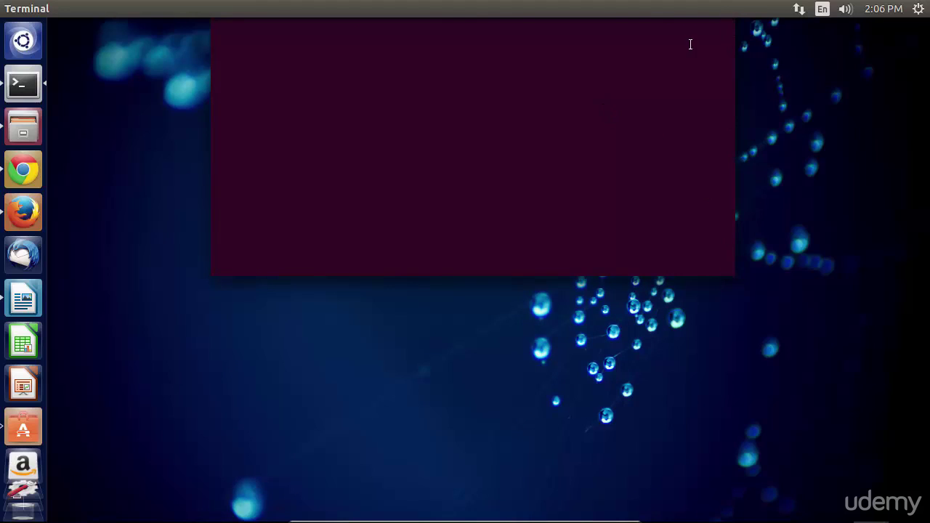
Step: Alt-drag the terminal back into full view and settle it near the top centre
{"action": "mouse_move", "coordinate": [260, 11]}
{"action": "key", "text": "alt"}
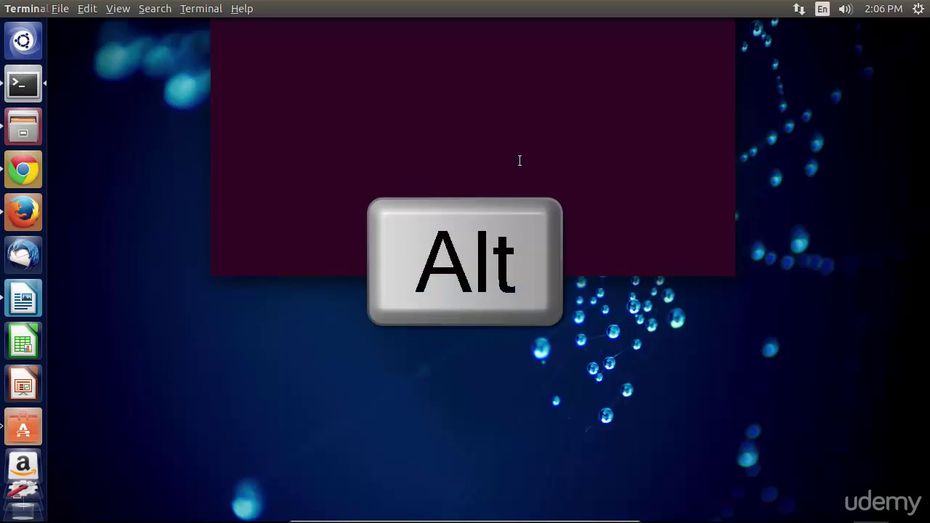
{"action": "left_click_drag", "start_coordinate": [515, 166], "coordinate": [499, 128]}
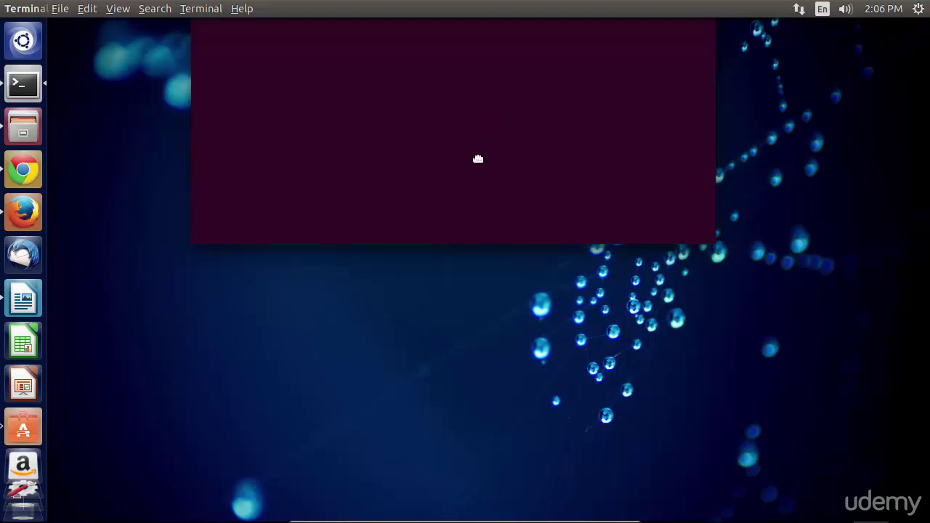
{"action": "left_click_drag", "start_coordinate": [478, 158], "coordinate": [487, 322]}
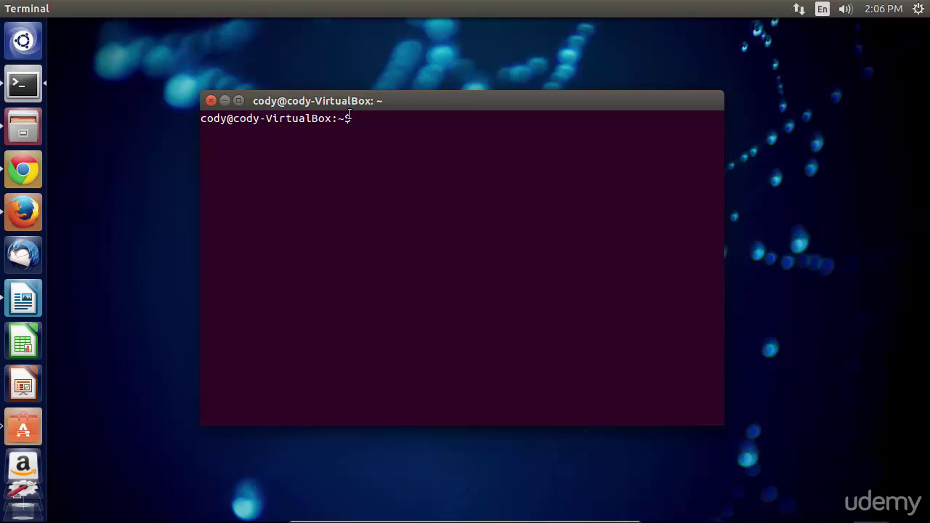
{"action": "left_click_drag", "start_coordinate": [461, 104], "coordinate": [461, 129]}
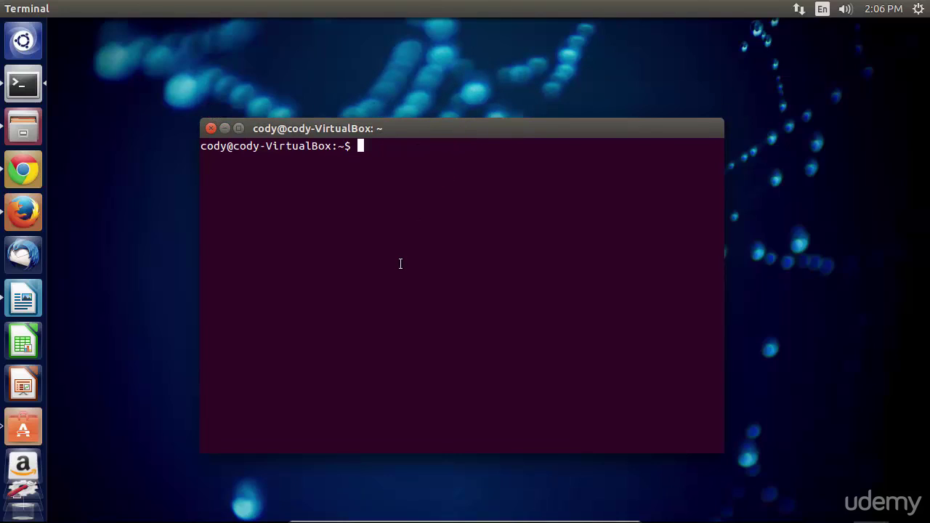
{"action": "key", "text": "alt"}
{"action": "left_click_drag", "start_coordinate": [414, 332], "coordinate": [273, 332]}
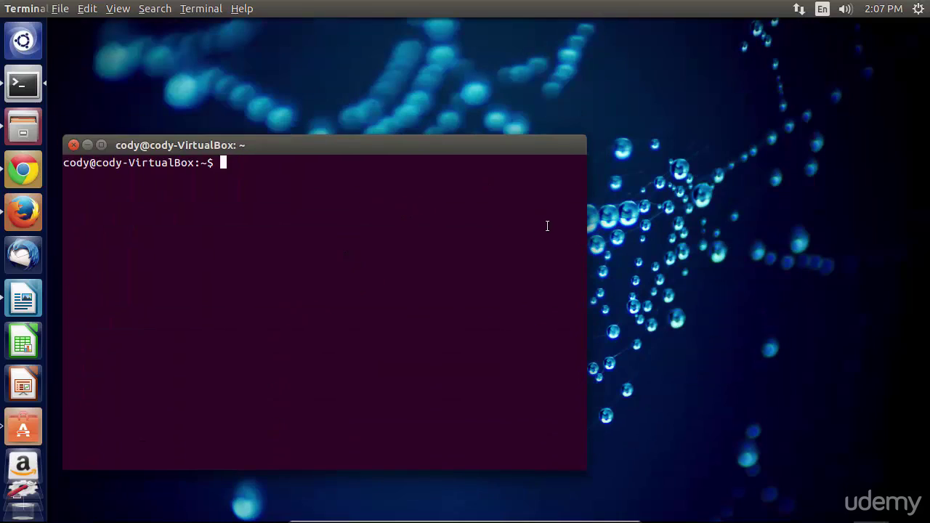
{"action": "left_click_drag", "start_coordinate": [549, 232], "coordinate": [781, 269]}
{"action": "left_click_drag", "start_coordinate": [448, 205], "coordinate": [493, 370]}
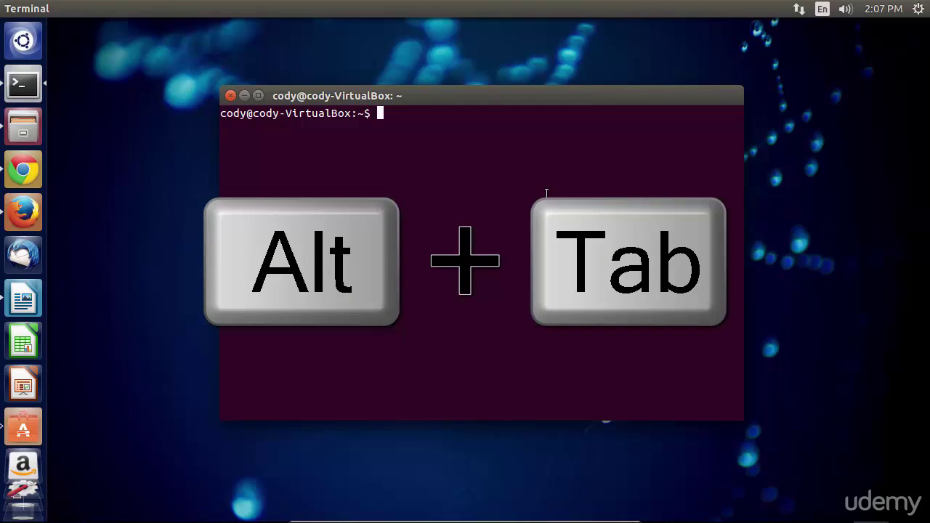
Step: Cycle the Alt+Tab switcher through Firefox, Chrome, Files, Show Desktop and Writer, then choose Files
{"action": "key", "text": "alt+Tab"}
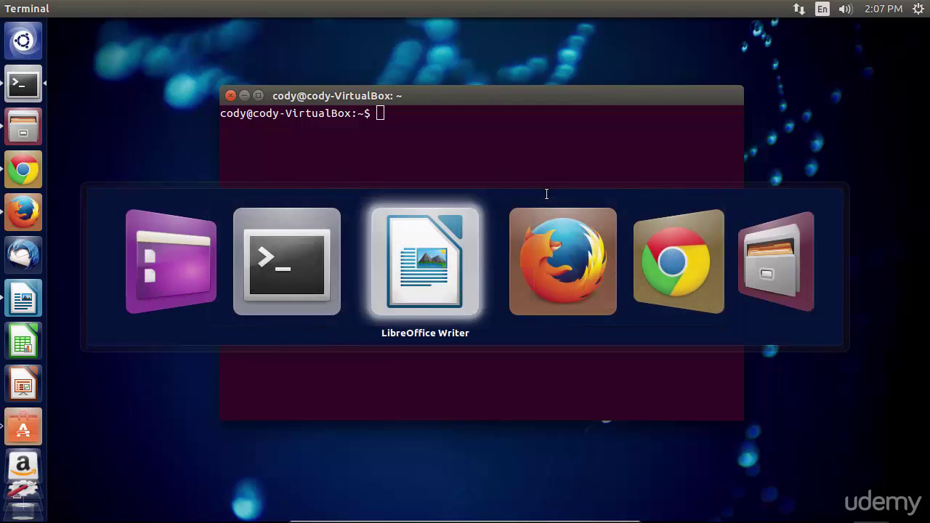
{"action": "key", "text": "alt+Tab"}
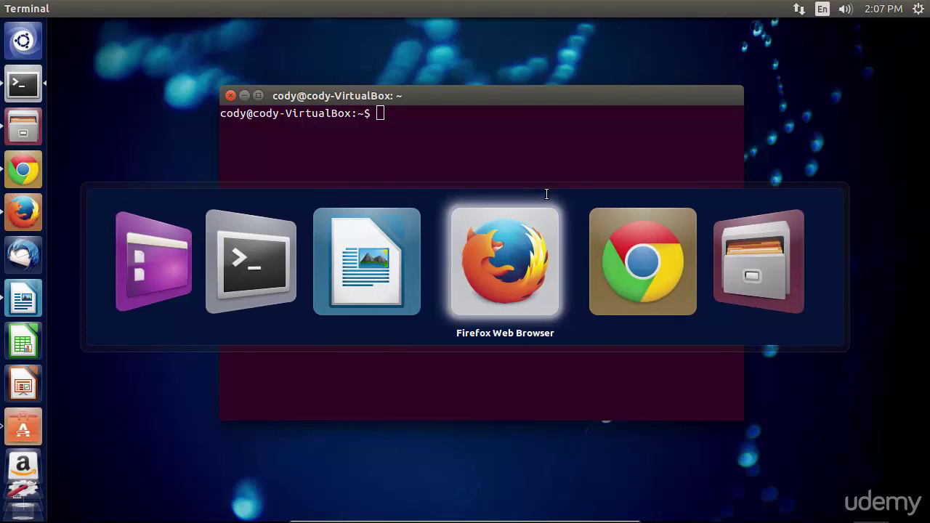
{"action": "key", "text": "alt+Tab"}
{"action": "key", "text": "alt+Tab"}
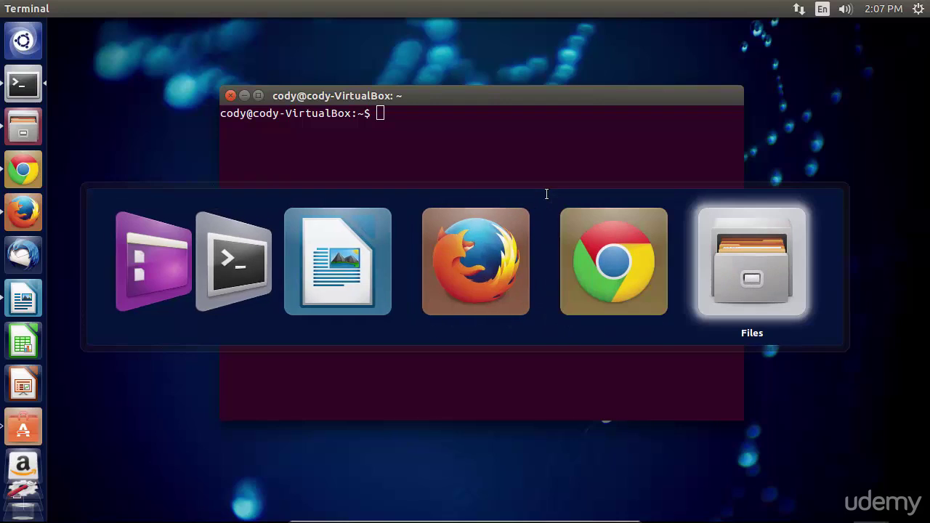
{"action": "key", "text": "alt+Tab"}
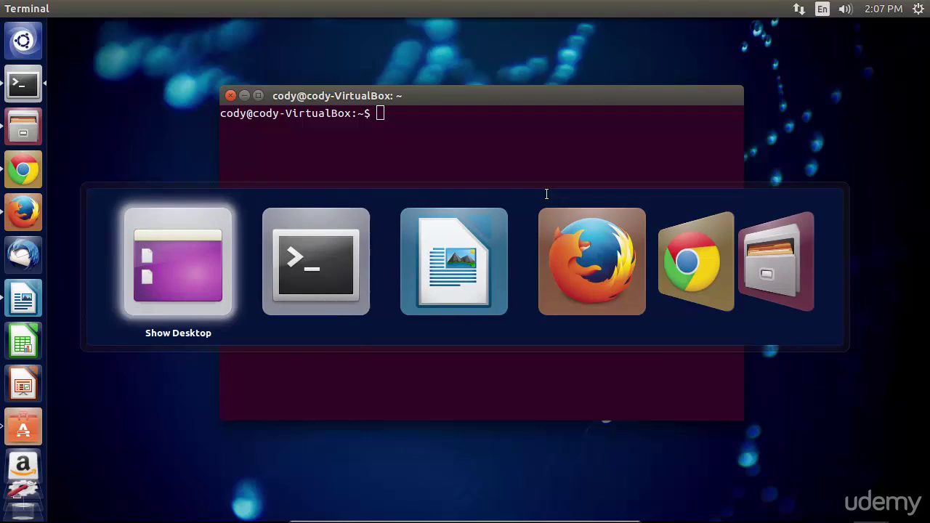
{"action": "key", "text": "alt+Tab"}
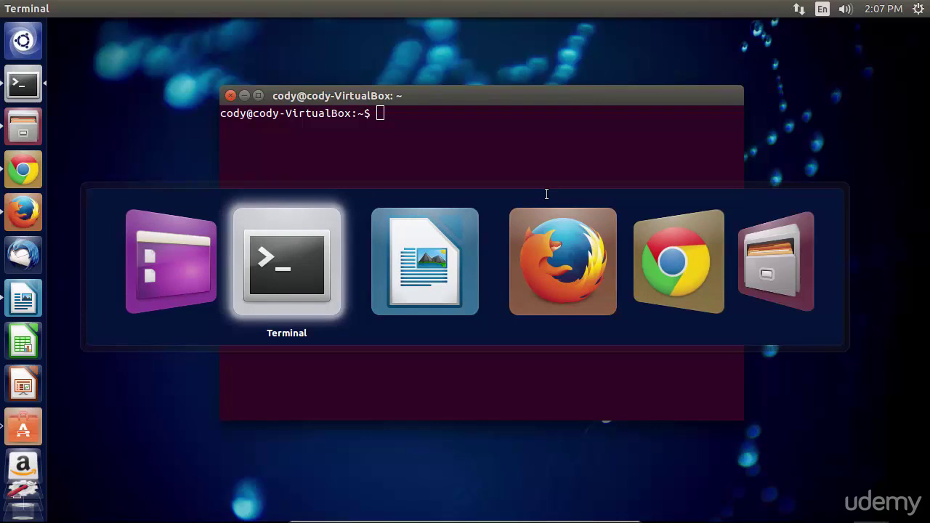
{"action": "key", "text": "alt+Tab"}
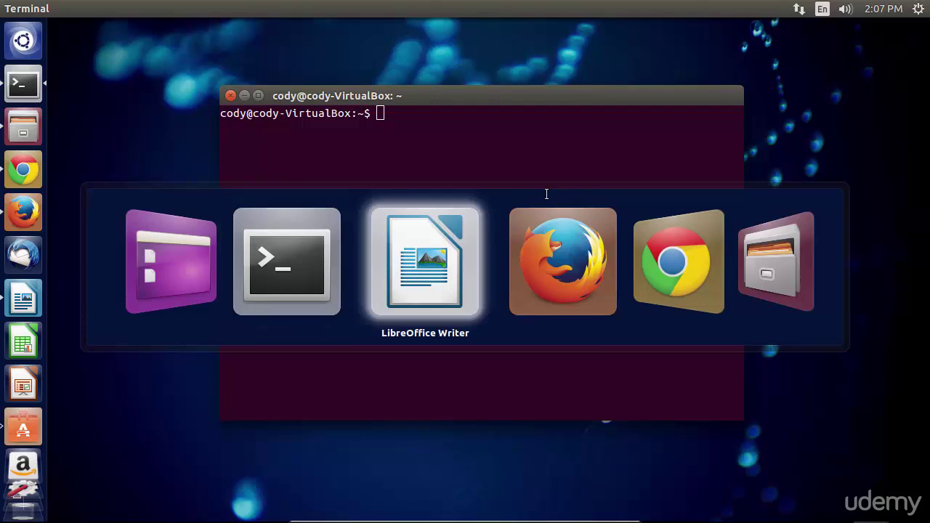
{"action": "key", "text": "alt+Tab"}
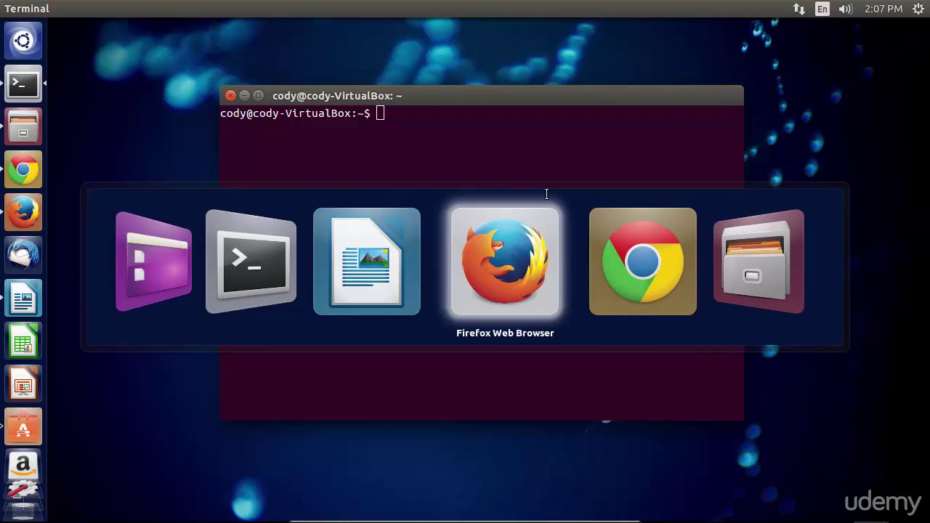
{"action": "key", "text": "alt+Tab"}
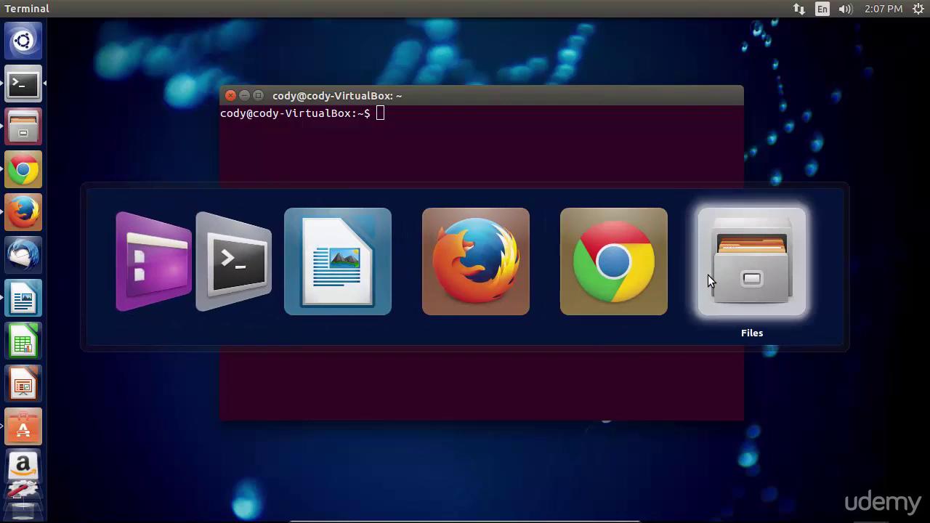
{"action": "left_click", "coordinate": [709, 281]}
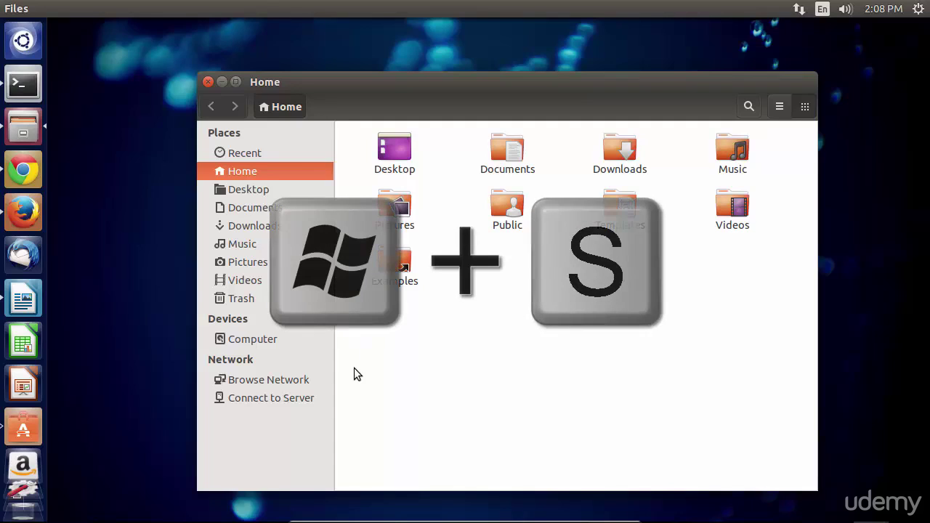
{"action": "key", "text": "super+s"}
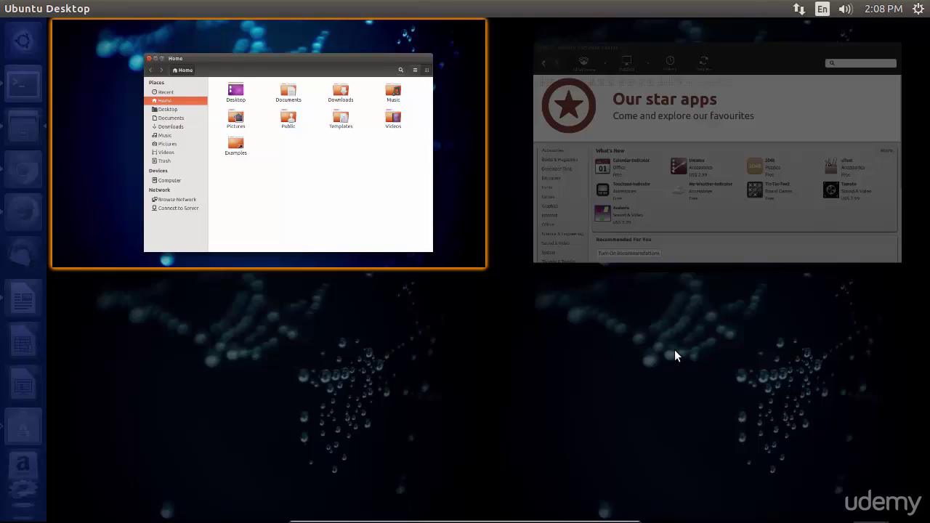
{"action": "left_click", "coordinate": [665, 188]}
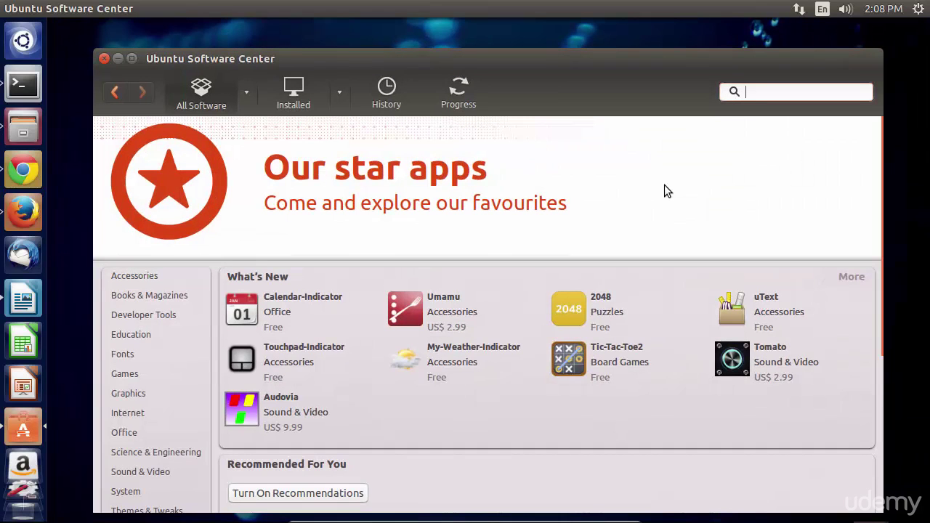
{"action": "key", "text": "super+s"}
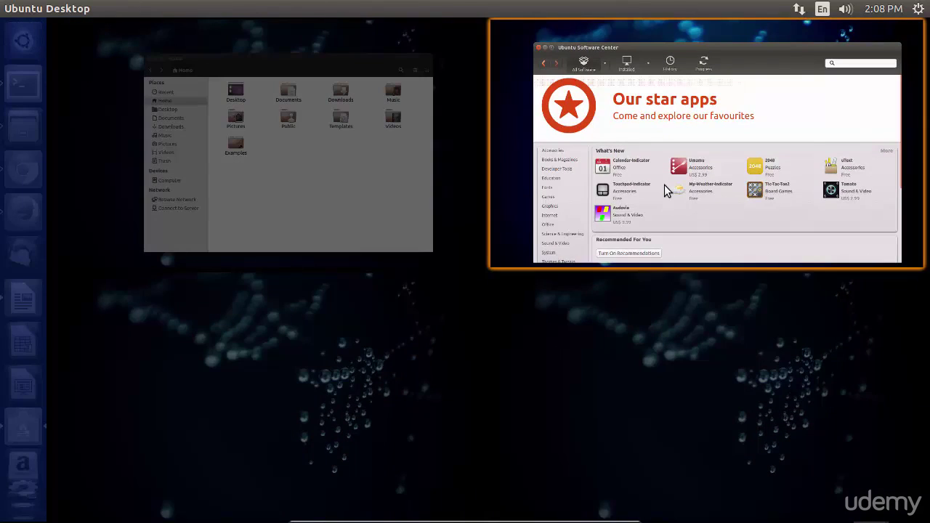
{"action": "left_click", "coordinate": [339, 161]}
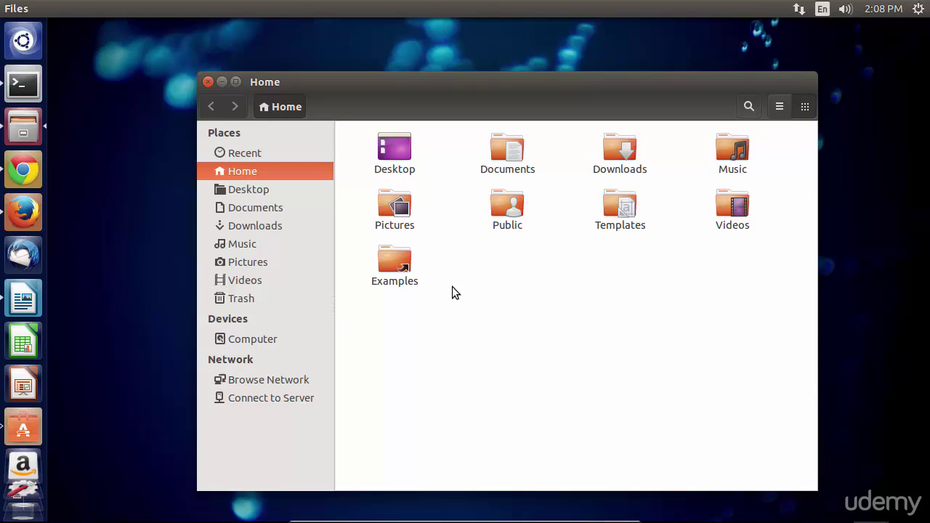
Step: Pick Files from the Super+W spread and drag it lower right to reveal the terminal
{"action": "key", "text": "super+w"}
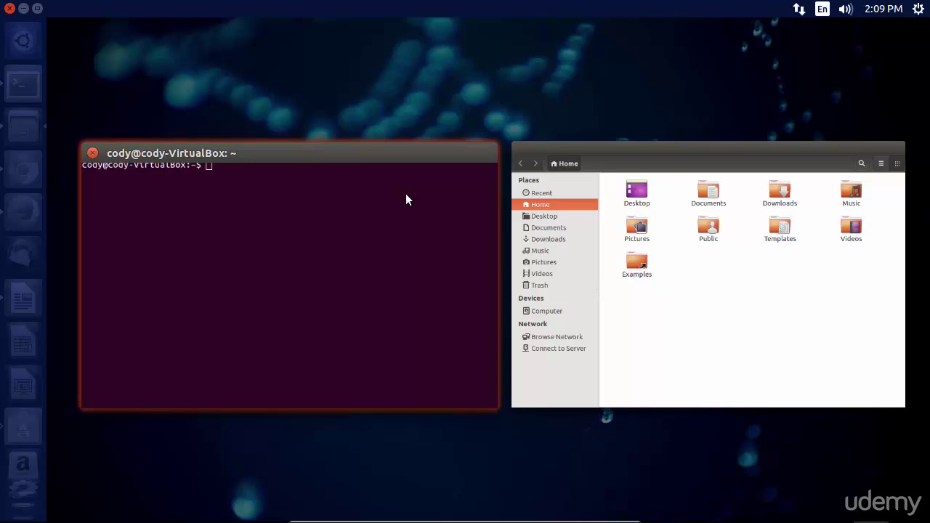
{"action": "left_click", "coordinate": [378, 109]}
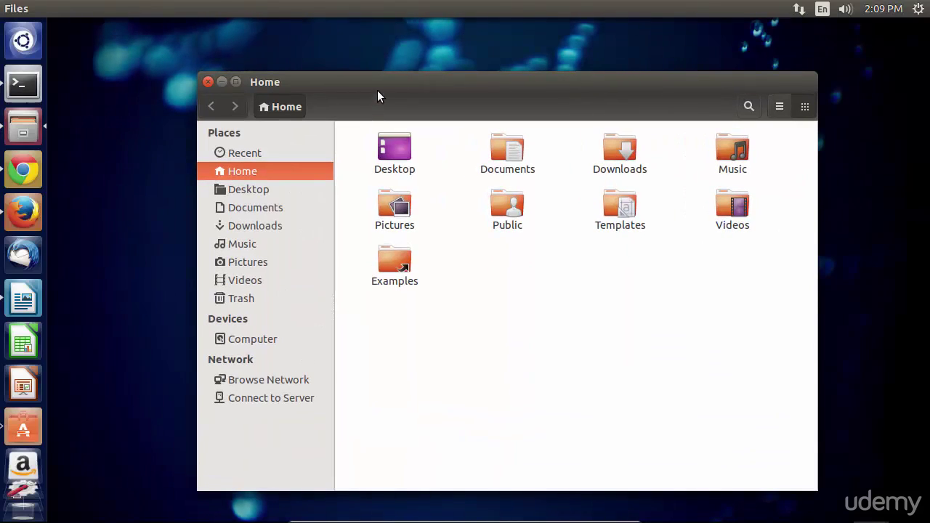
{"action": "left_click_drag", "start_coordinate": [448, 84], "coordinate": [556, 169]}
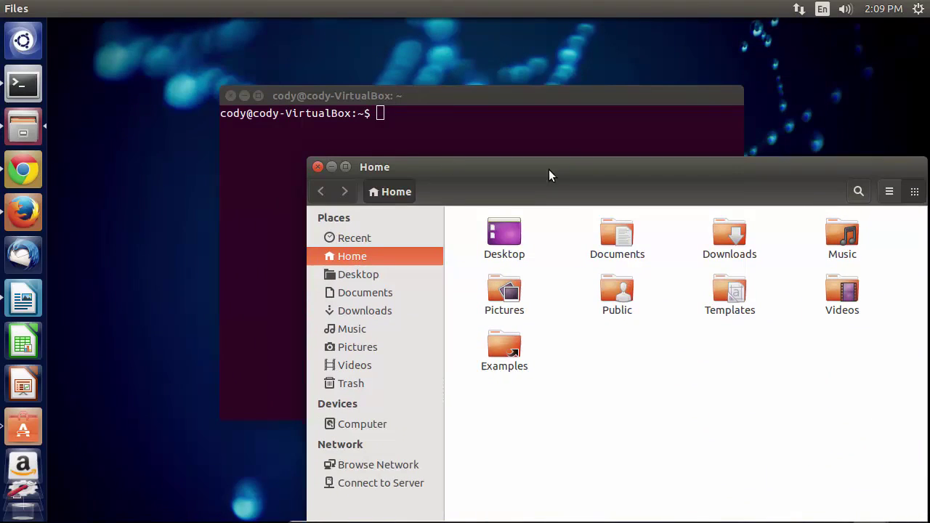
{"action": "left_click", "coordinate": [186, 156]}
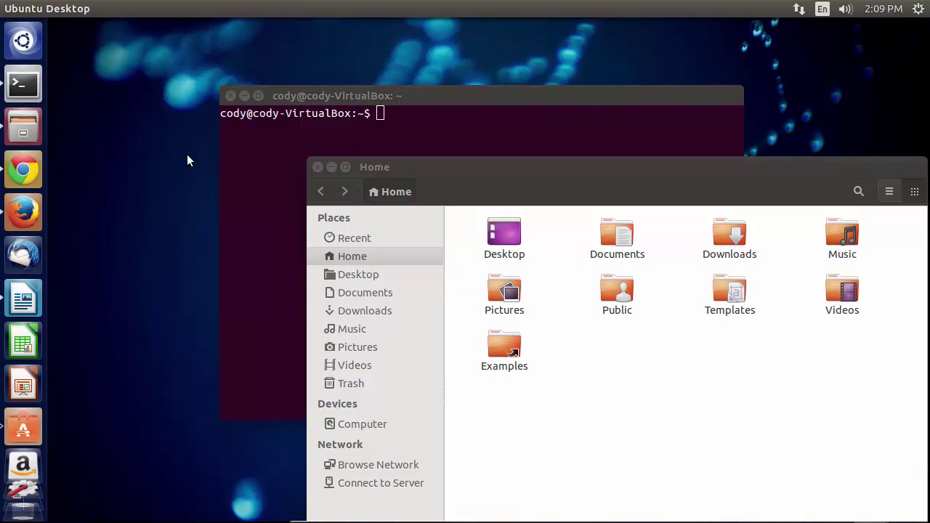
Step: Hide every window with Ctrl+Super+D, leaving stray 'w' keystrokes in a search box
{"action": "key", "text": "ctrl+super+d"}
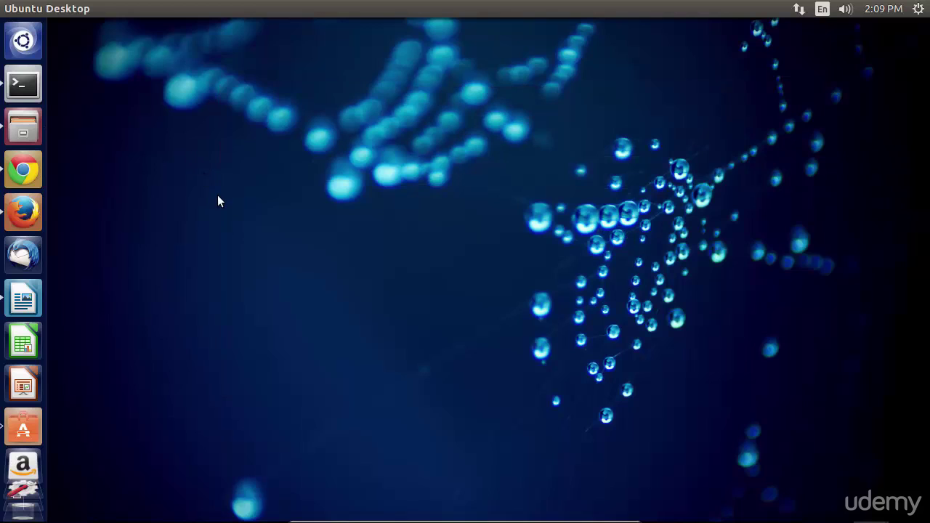
{"action": "type", "text": "w"}
{"action": "type", "text": "w"}
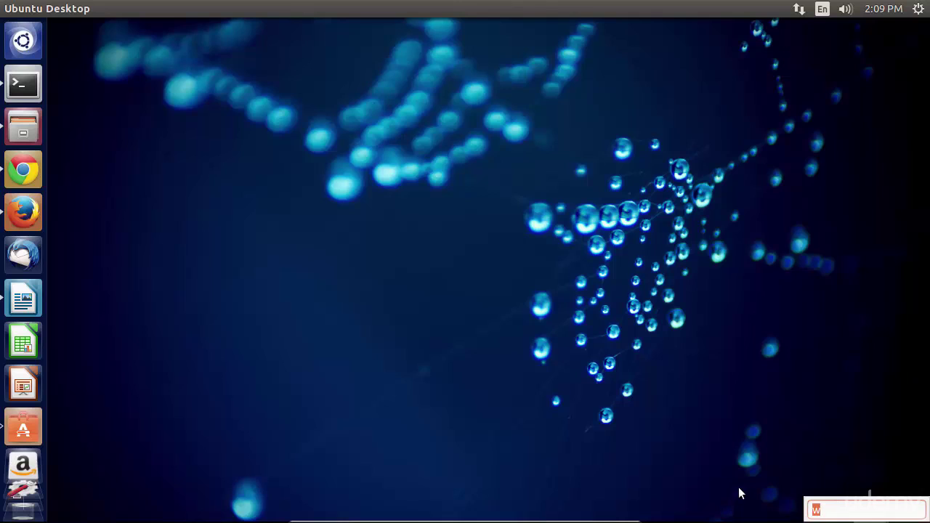
Step: Raise the Firefox, Chrome, Files Home and terminal windows from the launcher
{"action": "left_click", "coordinate": [30, 213]}
{"action": "left_click", "coordinate": [29, 169]}
{"action": "left_click", "coordinate": [29, 126]}
{"action": "left_click", "coordinate": [29, 87]}
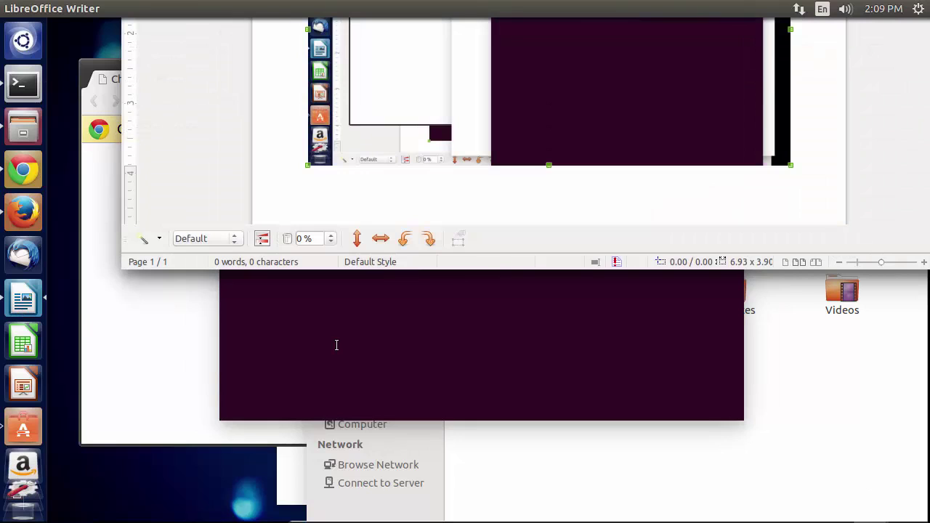
Step: In the Super+W window spread, close the Chrome and Files Home windows
{"action": "key", "text": "super+w"}
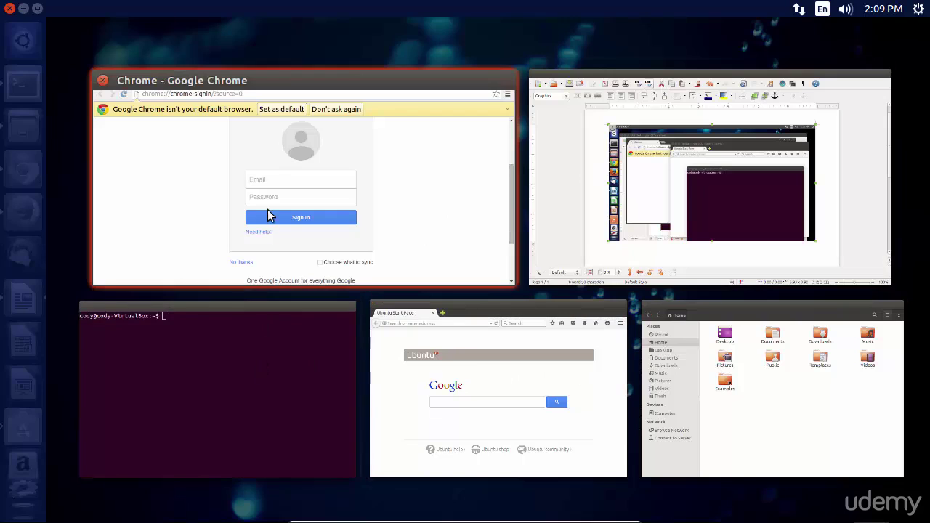
{"action": "left_click", "coordinate": [103, 82]}
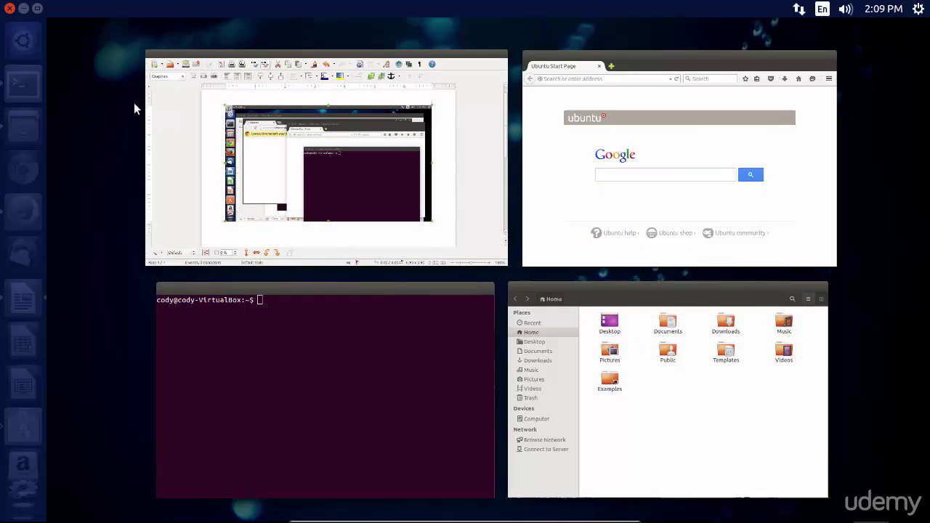
{"action": "left_click", "coordinate": [519, 292]}
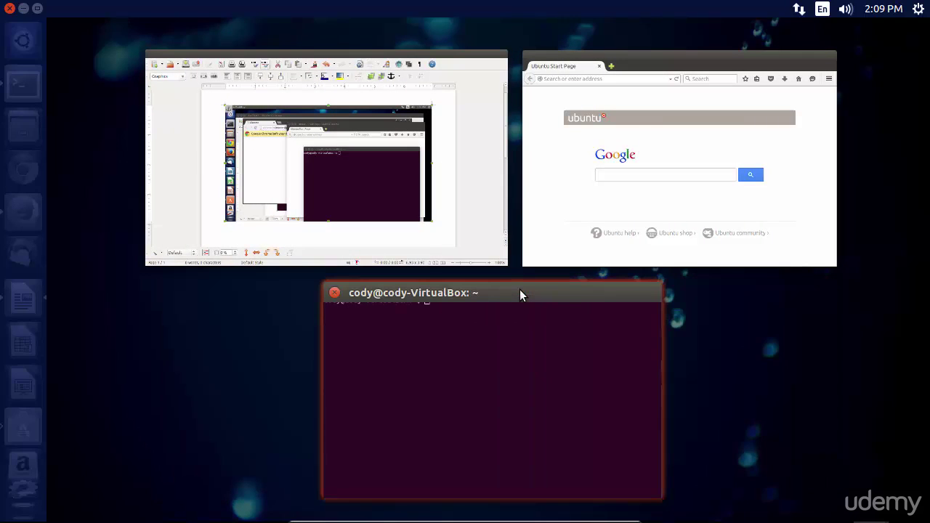